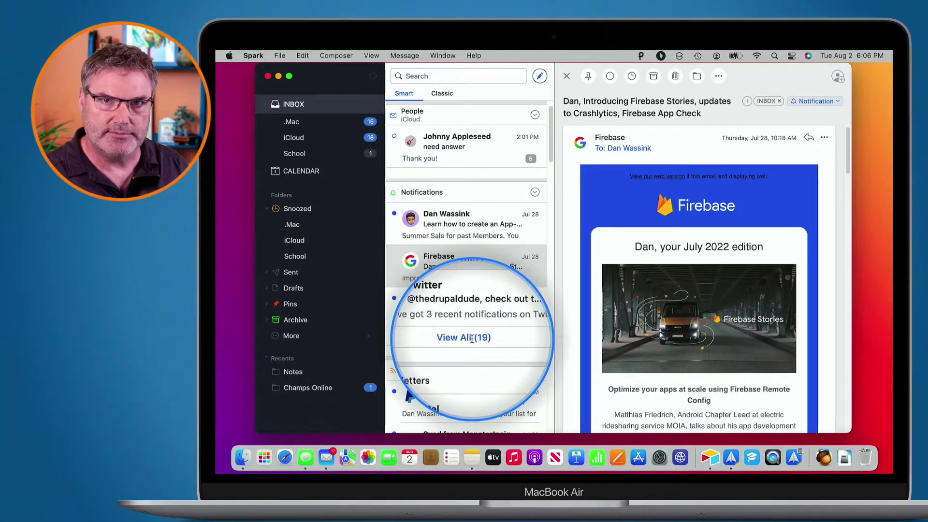
Look through the Smart Inbox, show all emails in the Newsletters card, and open one of the July 29 newsletters
scroll(464, 339, down, 5)
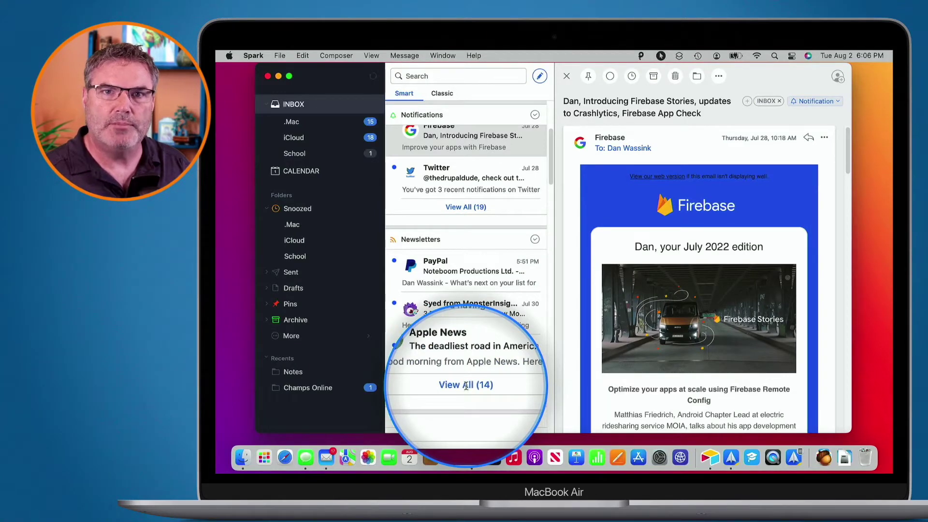
scroll(465, 382, up, 5)
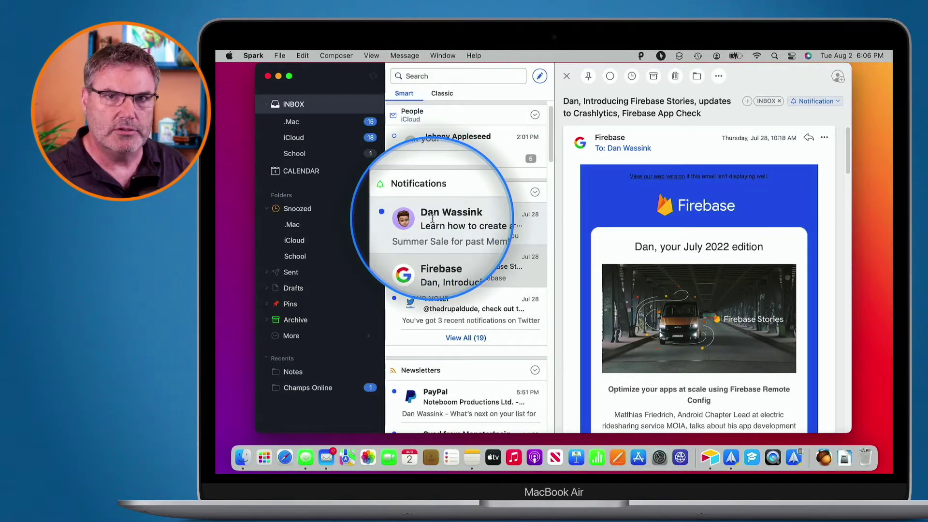
scroll(431, 218, down, 2)
scroll(432, 218, down, 6)
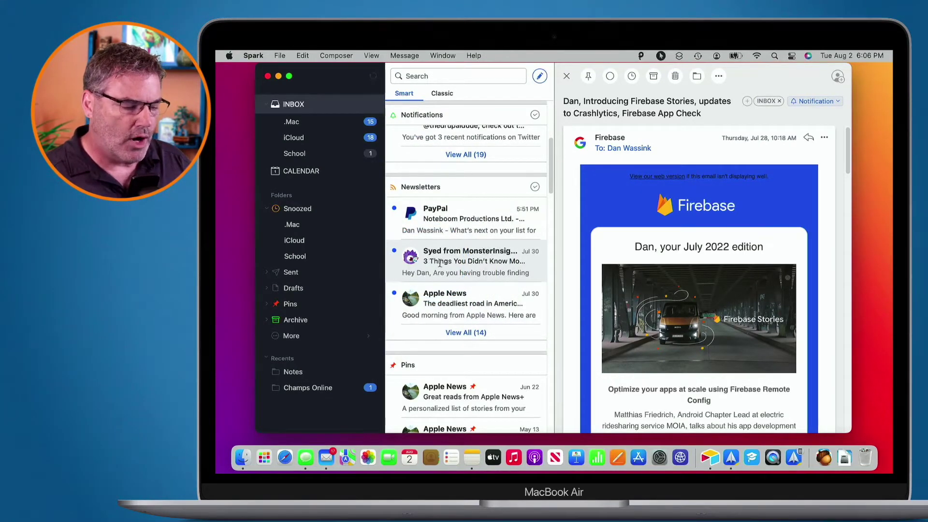
click(465, 333)
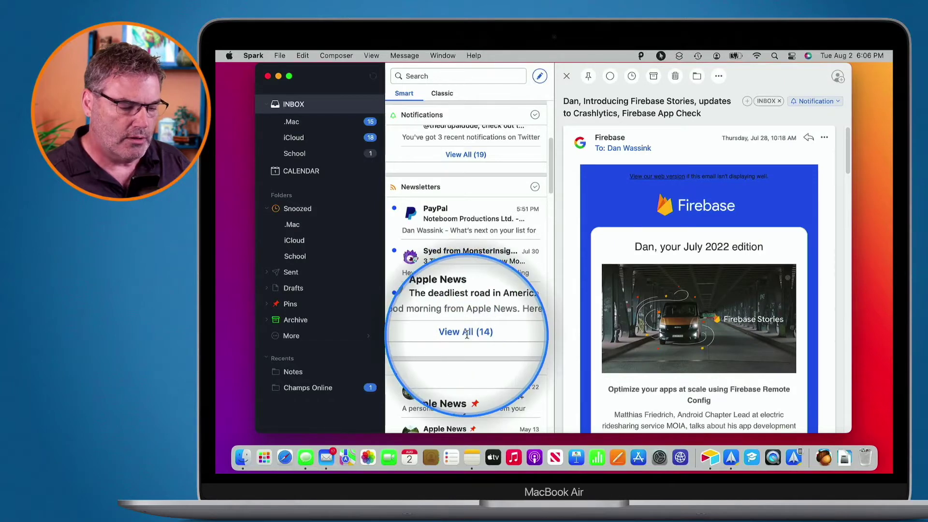
scroll(466, 333, down, 5)
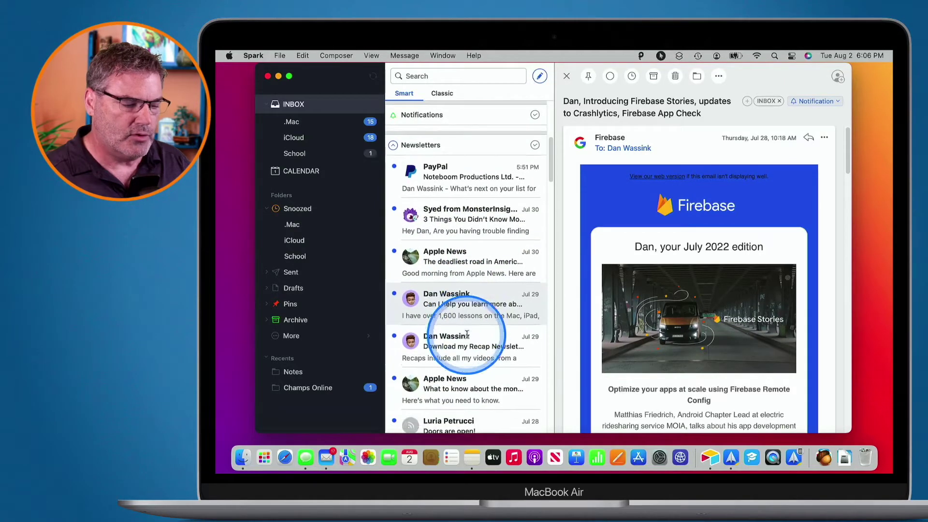
click(467, 333)
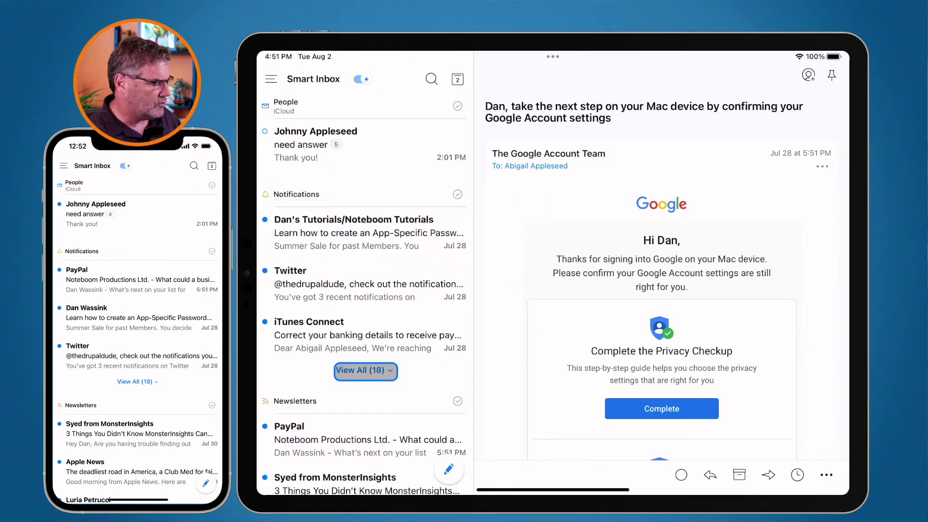
Look through the Notifications, Newsletters, Pins and Seen cards of the Smart Inbox on the iPad and iPhone
scroll(366, 370, down, 2)
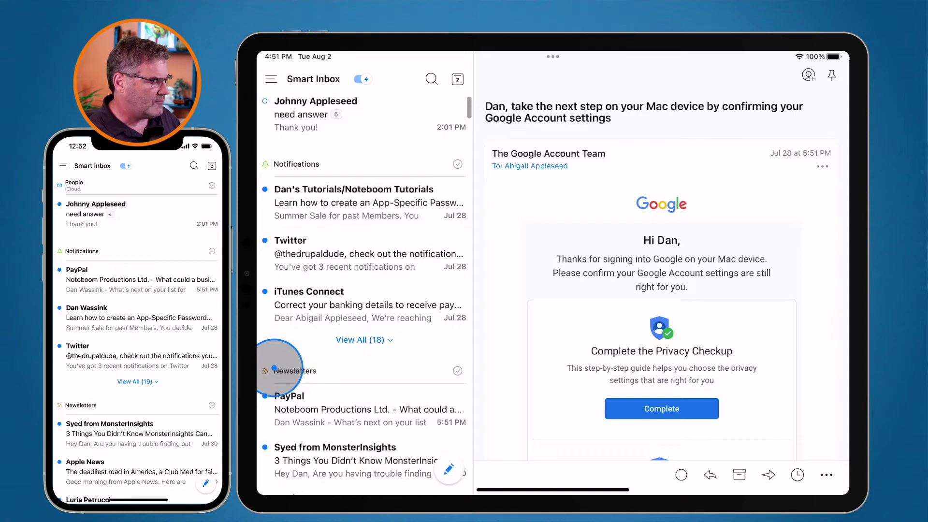
scroll(282, 372, down, 10)
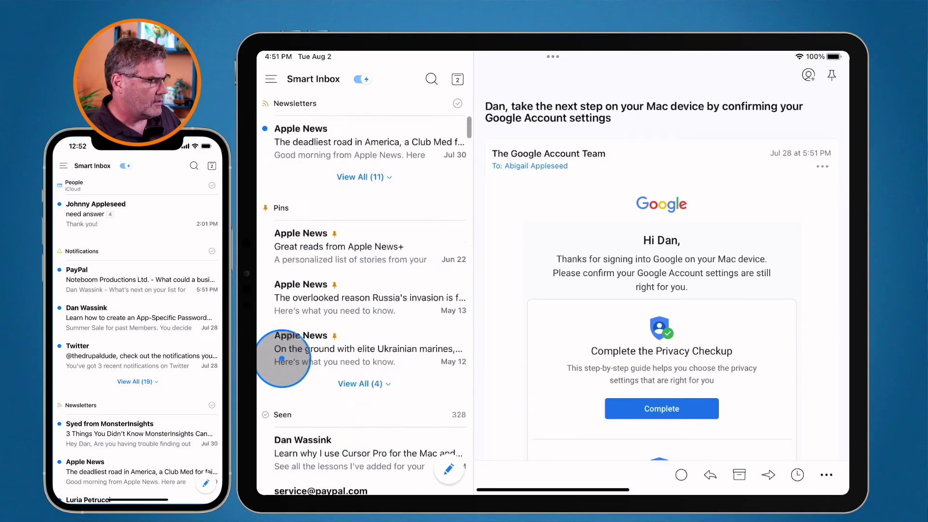
scroll(279, 212, down, 4)
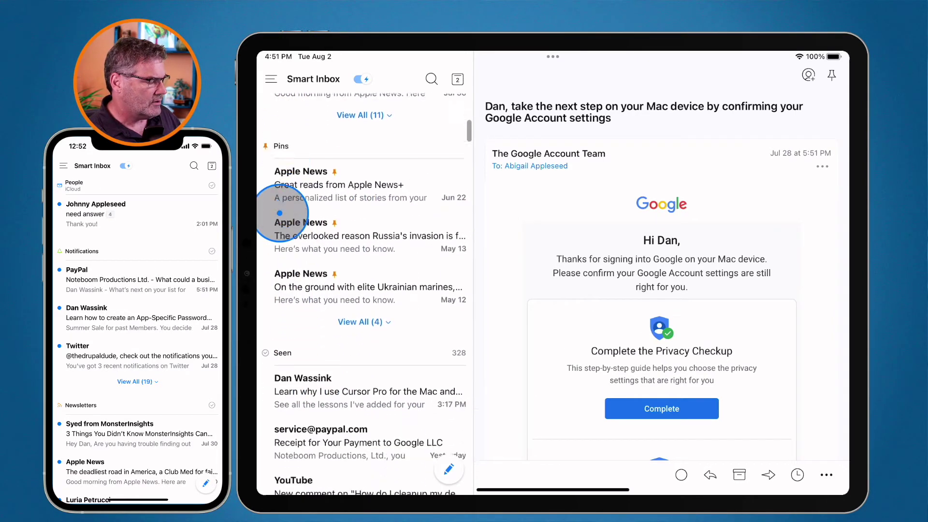
scroll(281, 303, up, 15)
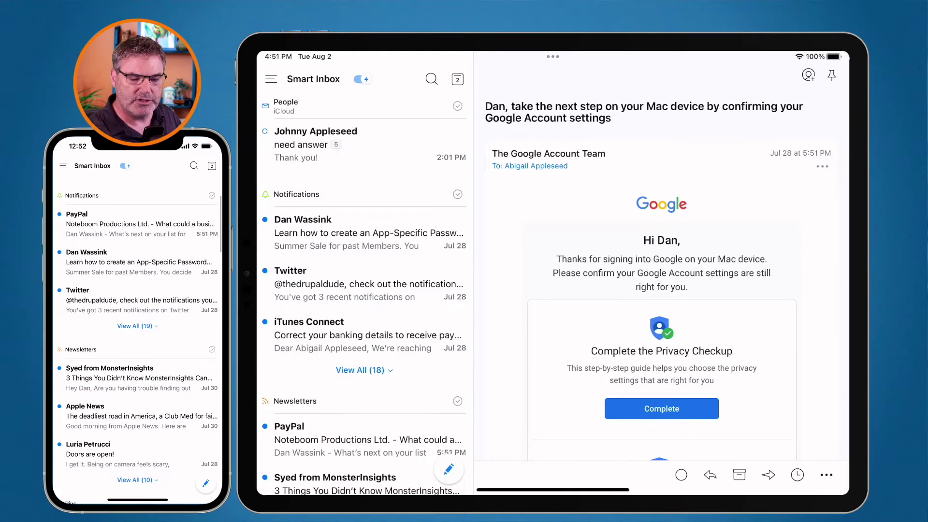
scroll(138, 338, down, 5)
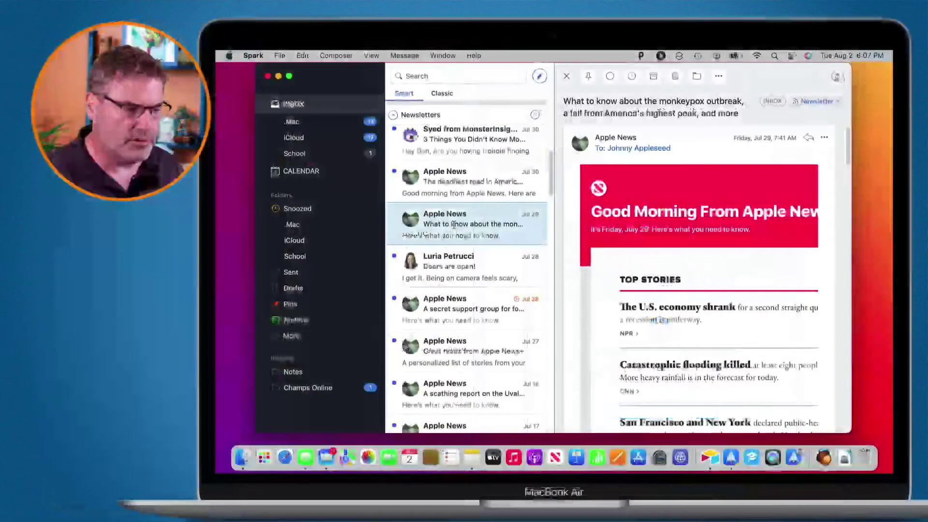
In the Mac inbox, open the July 30 Apple News newsletter about the deadliest road in America
click(442, 236)
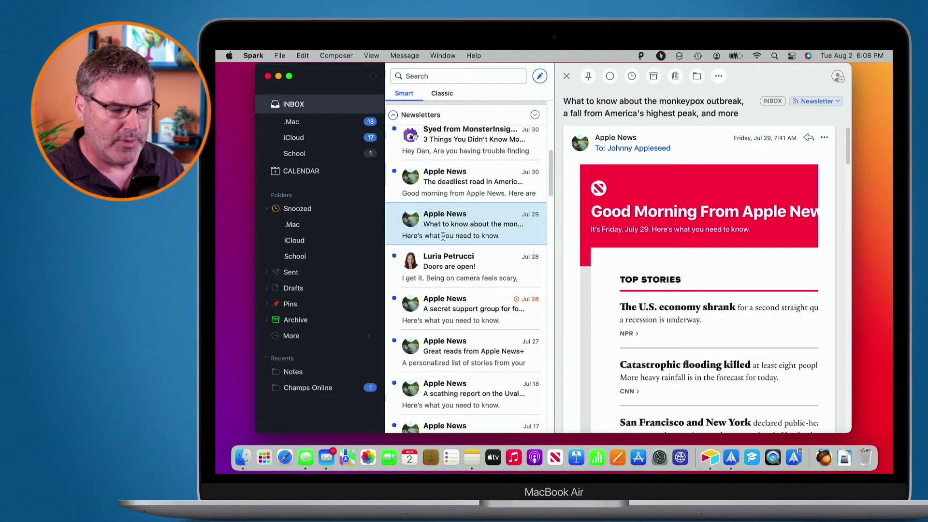
scroll(444, 232, up, 5)
click(429, 140)
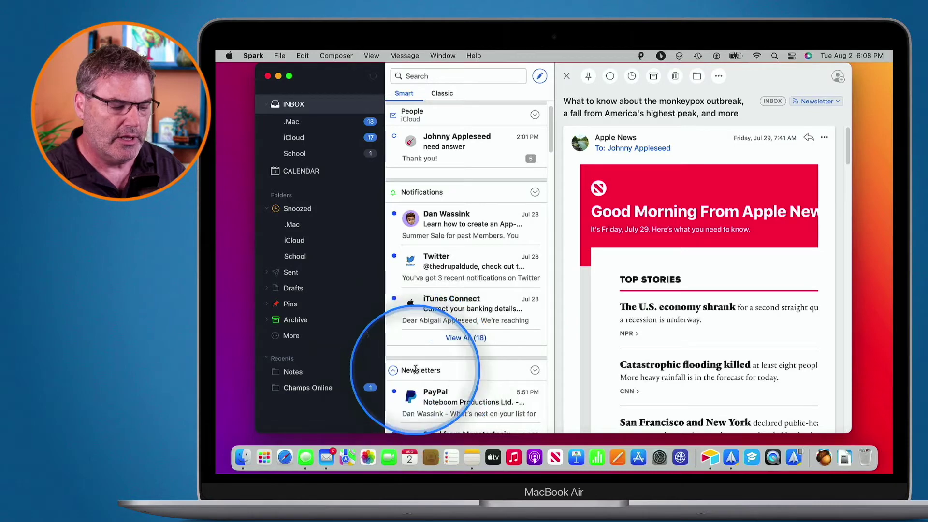
scroll(415, 370, down, 3)
scroll(415, 370, down, 1)
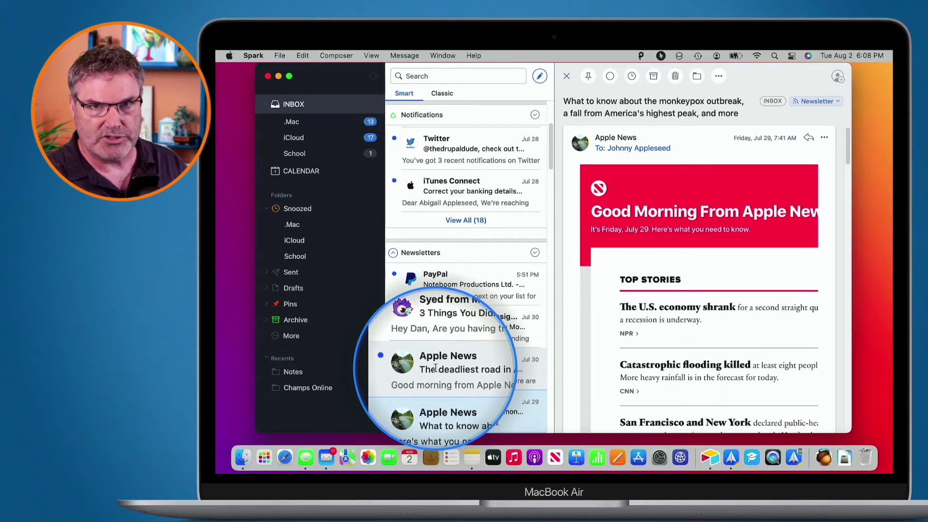
click(434, 367)
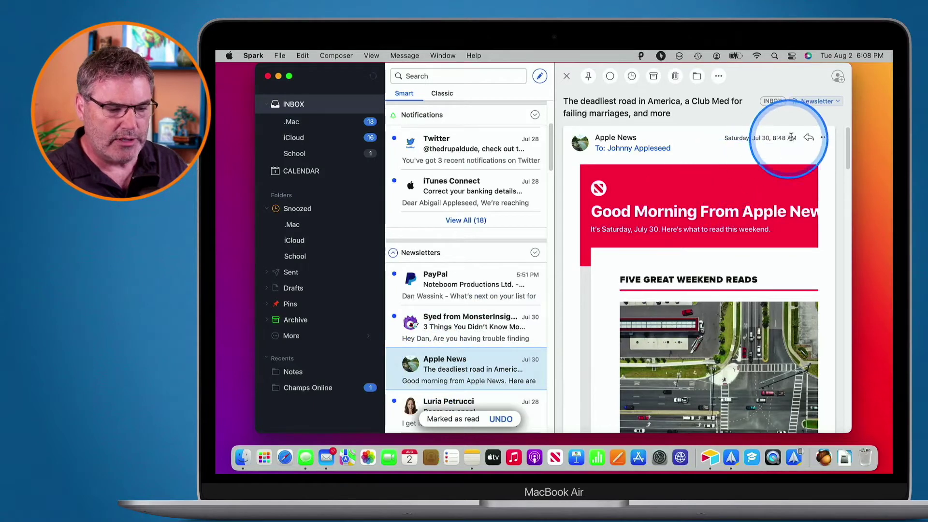
Check which categories the open Apple News email can be assigned to, and compare with the Smart Inbox cards
click(818, 102)
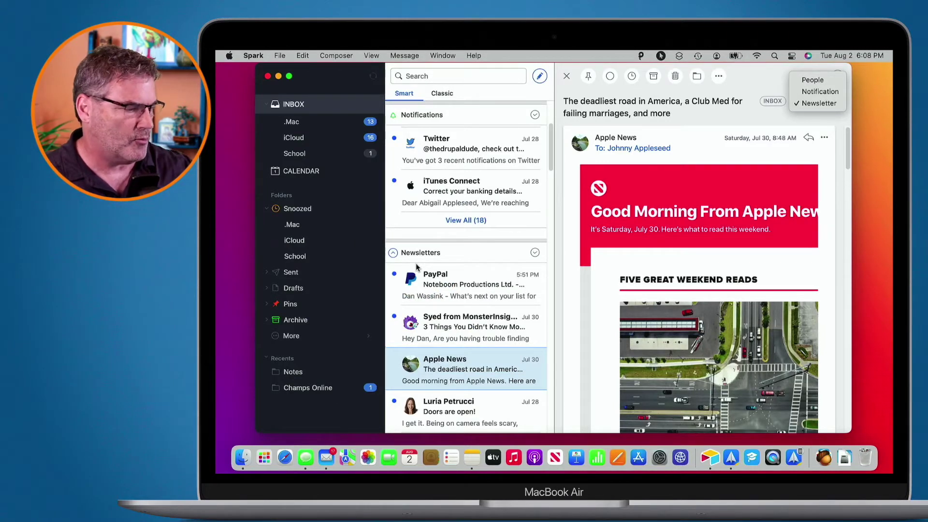
click(438, 362)
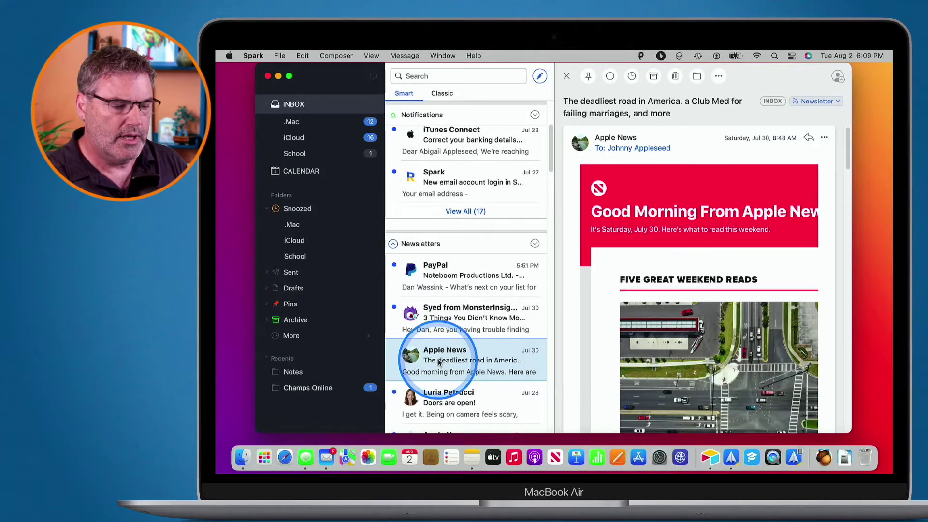
scroll(438, 362, up, 3)
drag(465, 345, 431, 269)
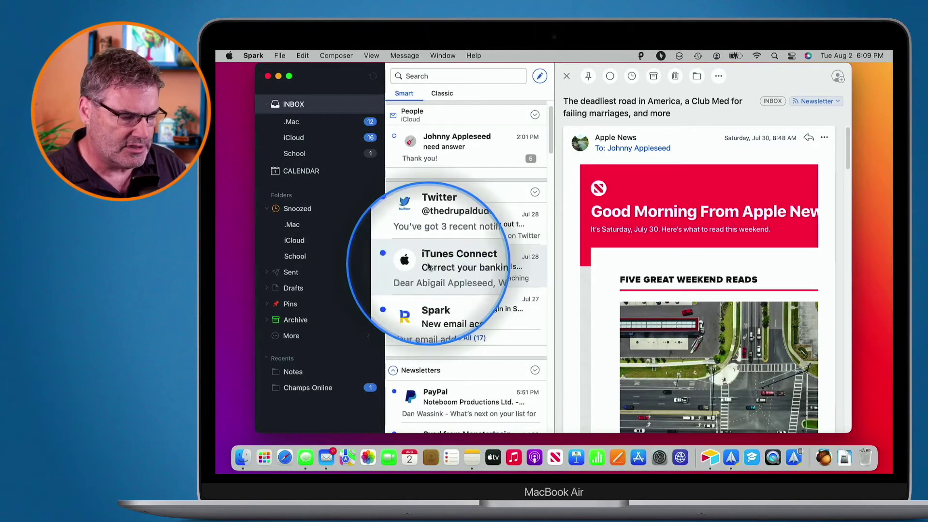
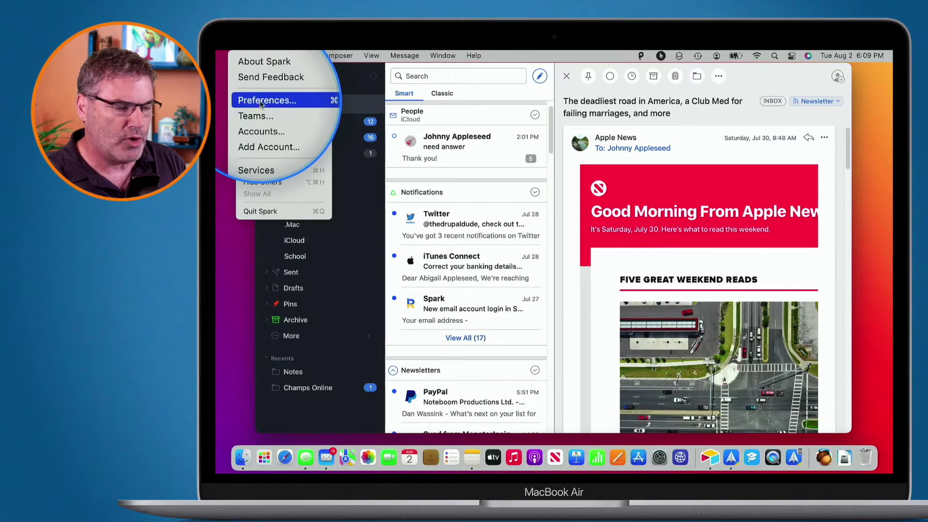
In the Smart Inbox preferences, set the Notifications card to show 5 visible emails
click(261, 100)
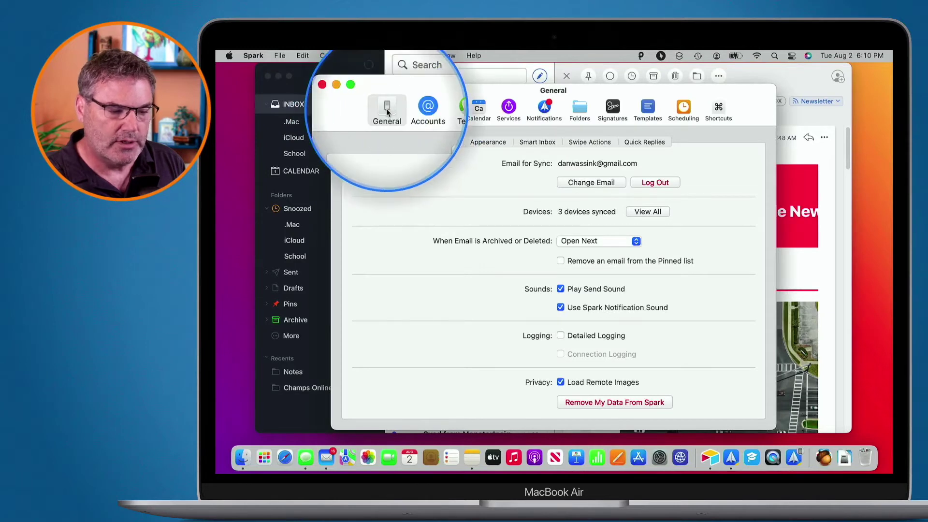
click(538, 142)
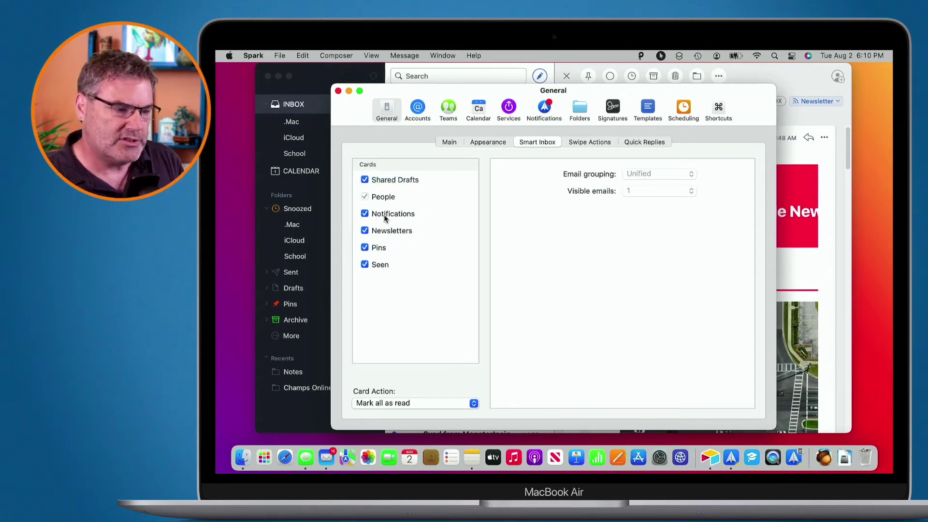
click(385, 217)
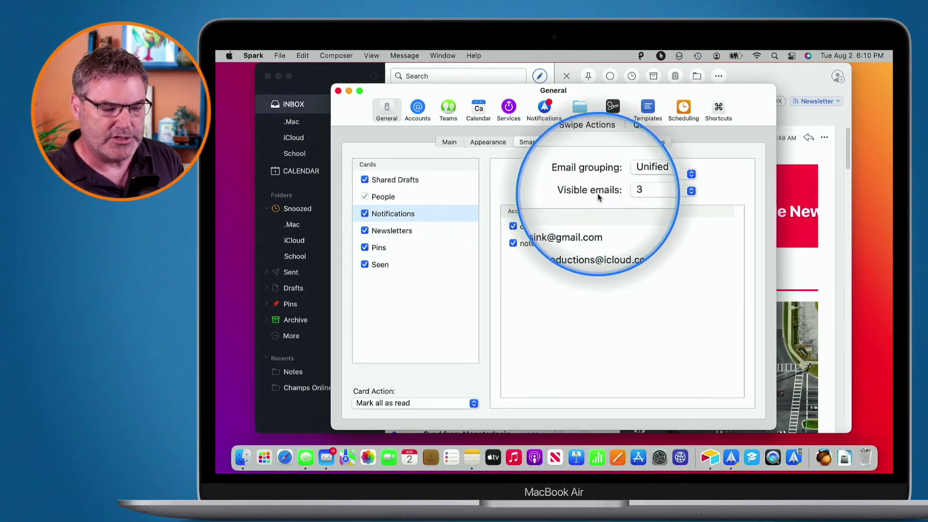
click(628, 192)
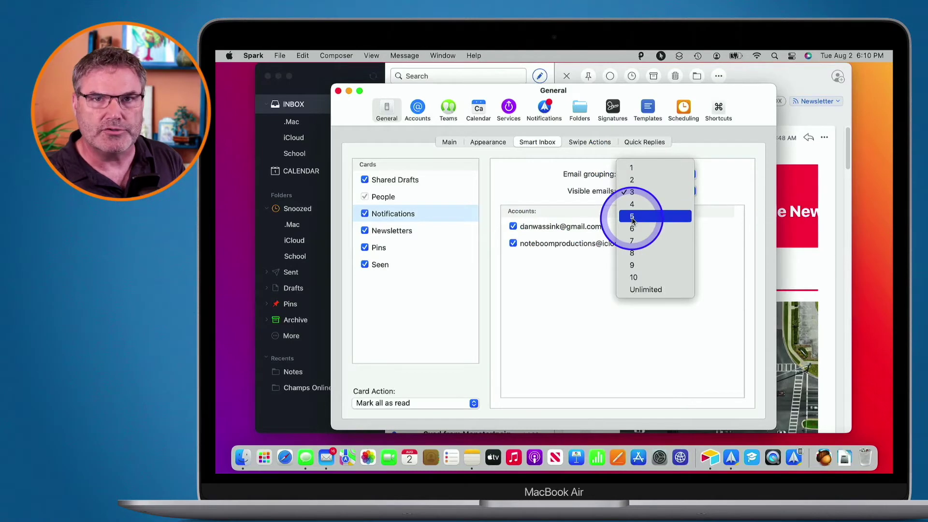
click(632, 217)
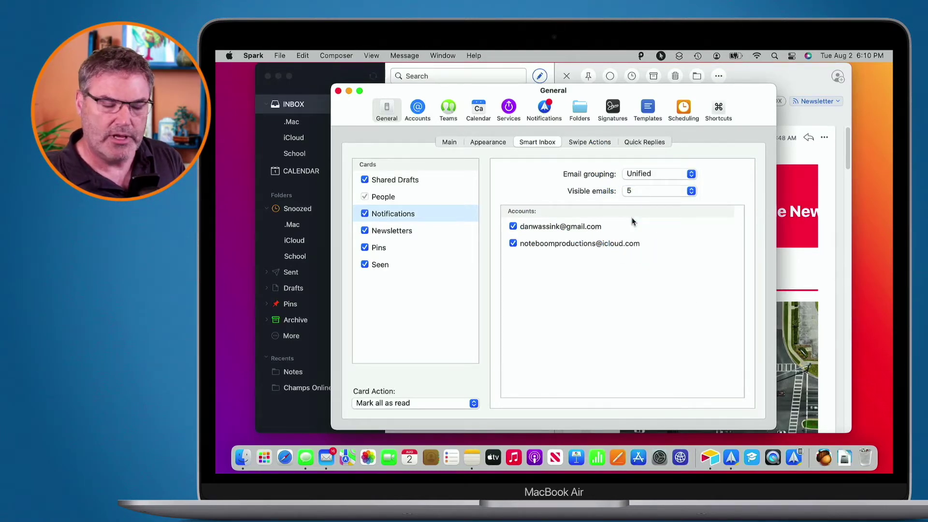
Set the Newsletters card to show 2 visible emails
click(392, 232)
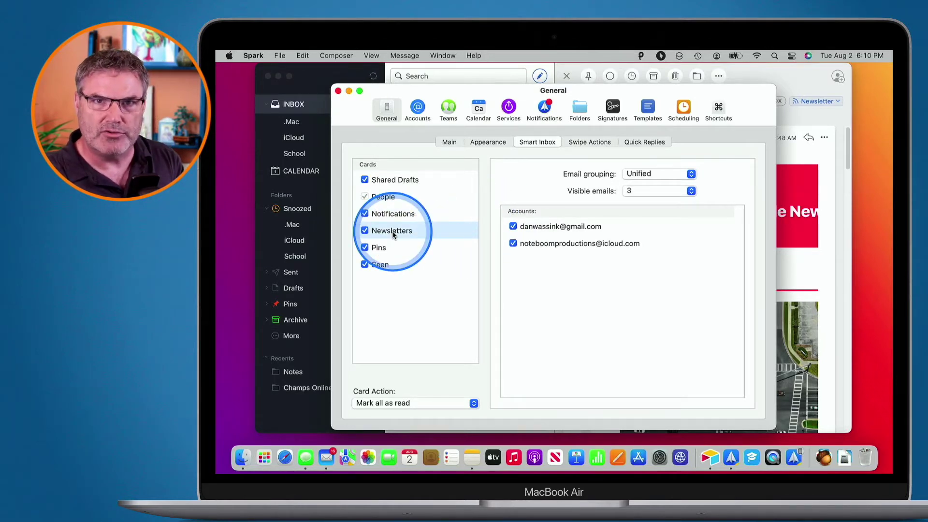
click(633, 191)
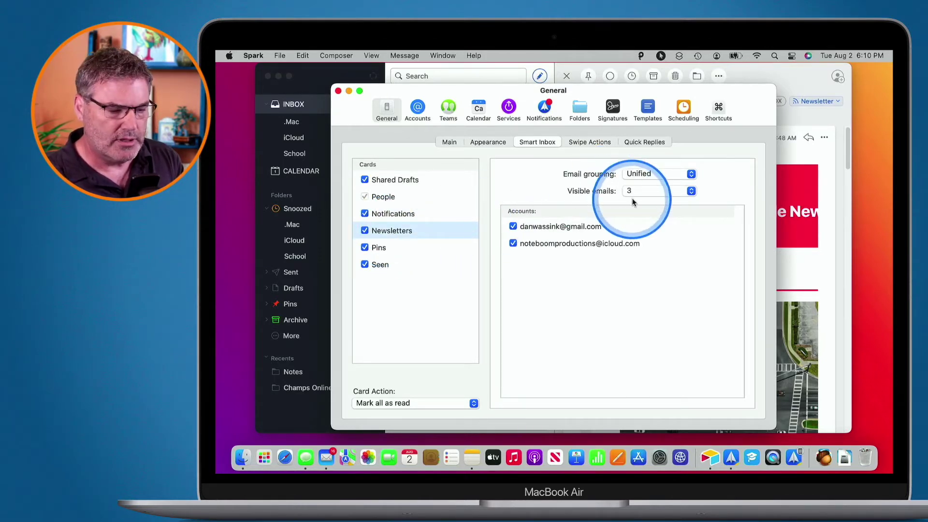
click(632, 179)
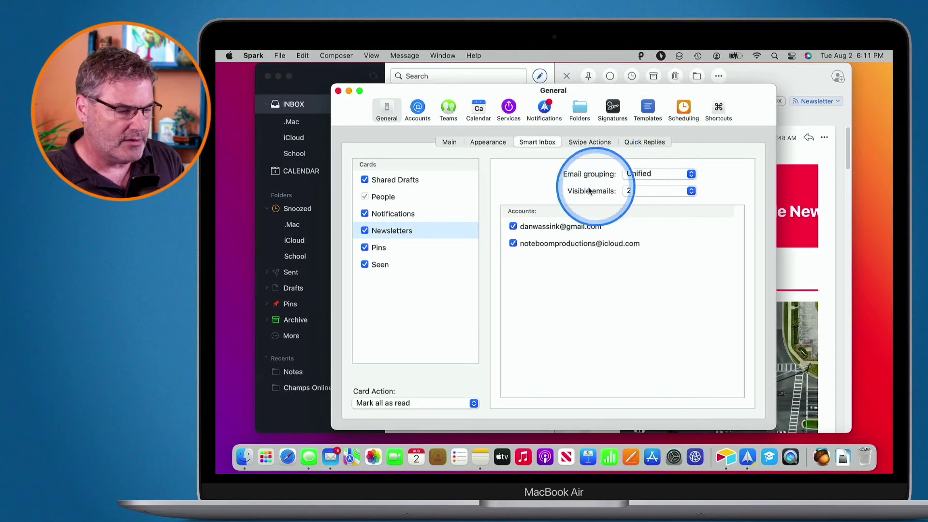
Set the People card to show 10 visible emails, and close the preferences to review the Smart Inbox cards
click(392, 196)
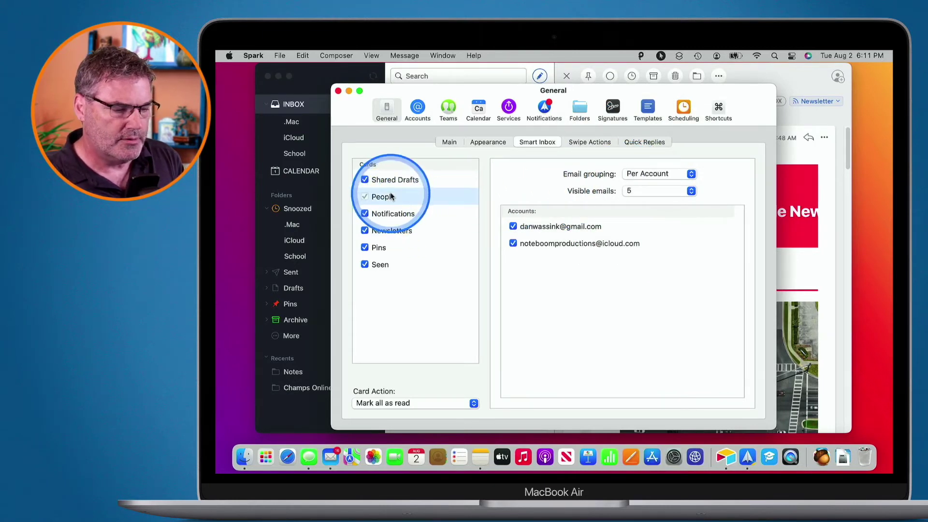
click(629, 190)
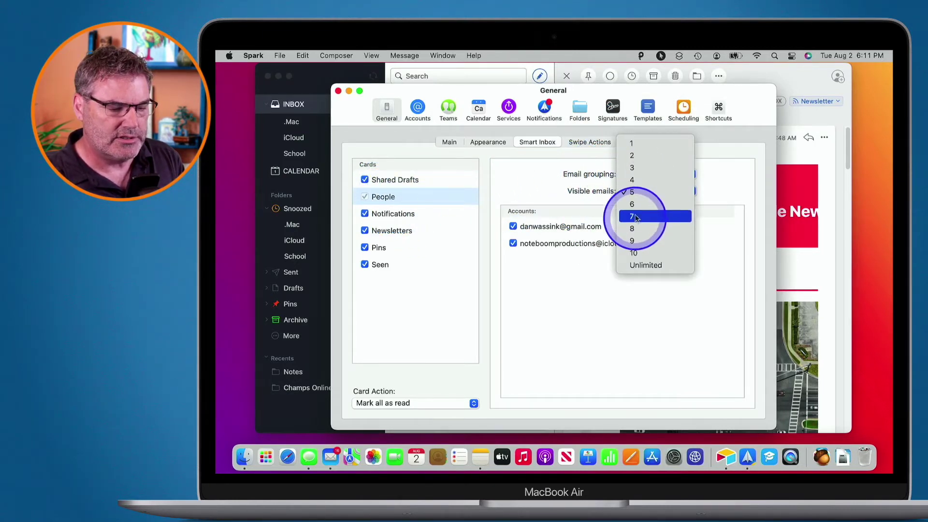
click(631, 254)
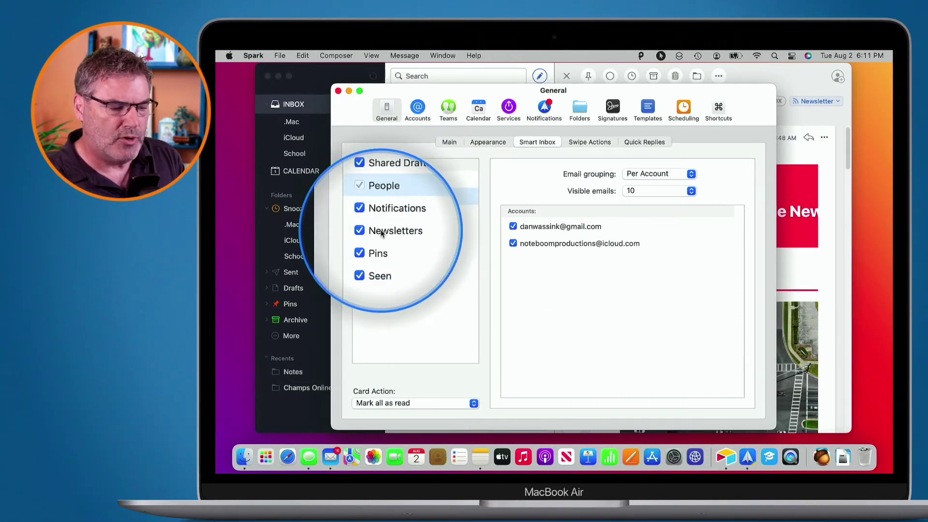
click(338, 91)
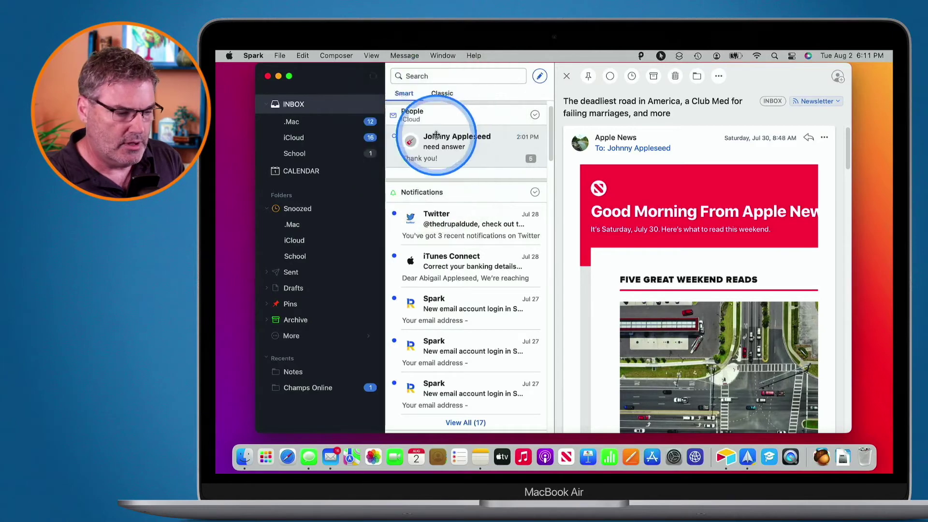
scroll(435, 259, down, 2)
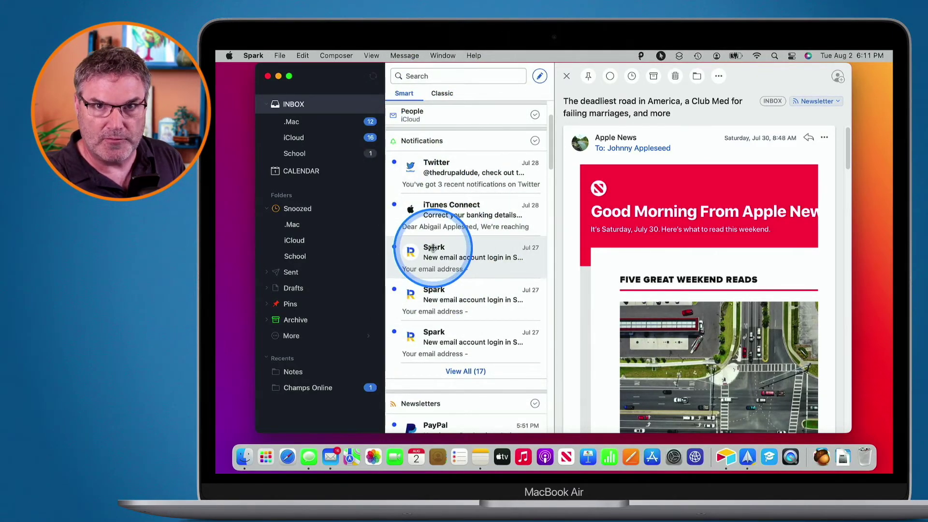
scroll(432, 247, down, 1)
scroll(433, 247, down, 6)
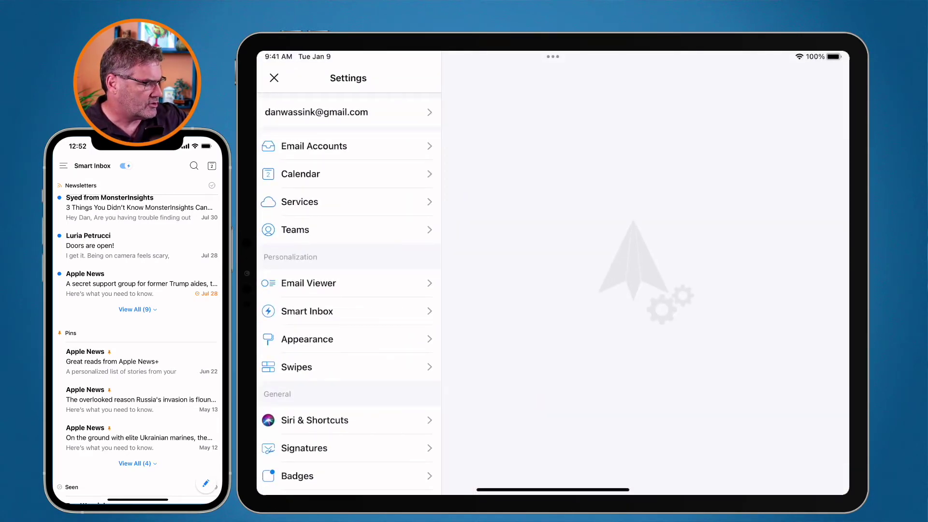
In the iPad's Smart Inbox settings, review the Visible Items choices for the Notifications card and return to that card's options
click(307, 310)
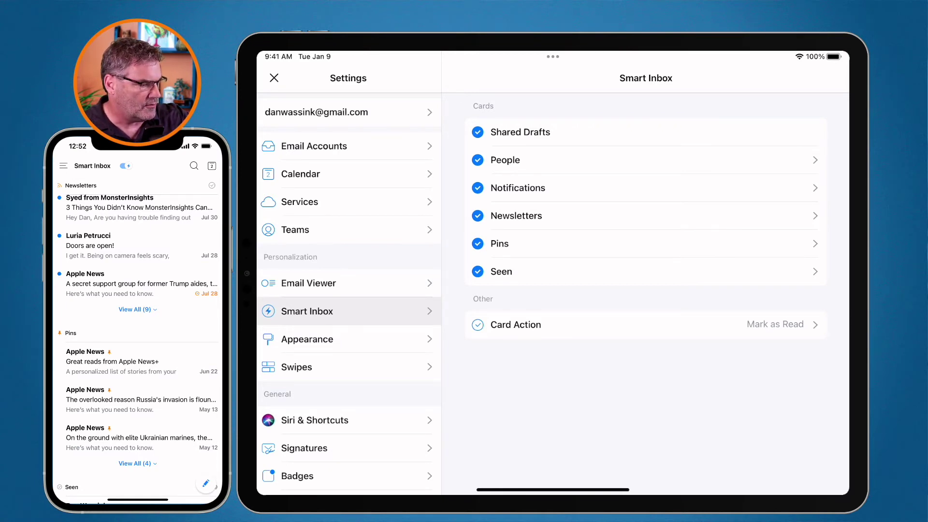
click(517, 188)
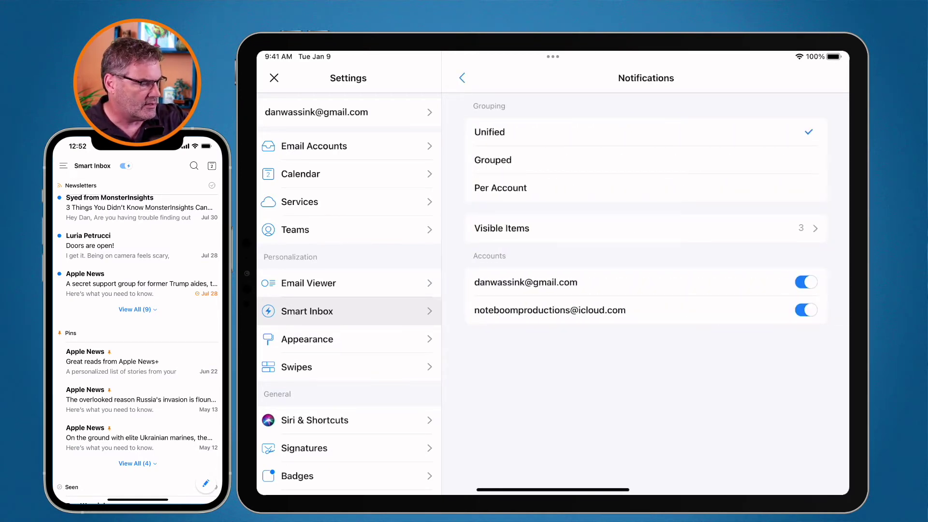
click(502, 228)
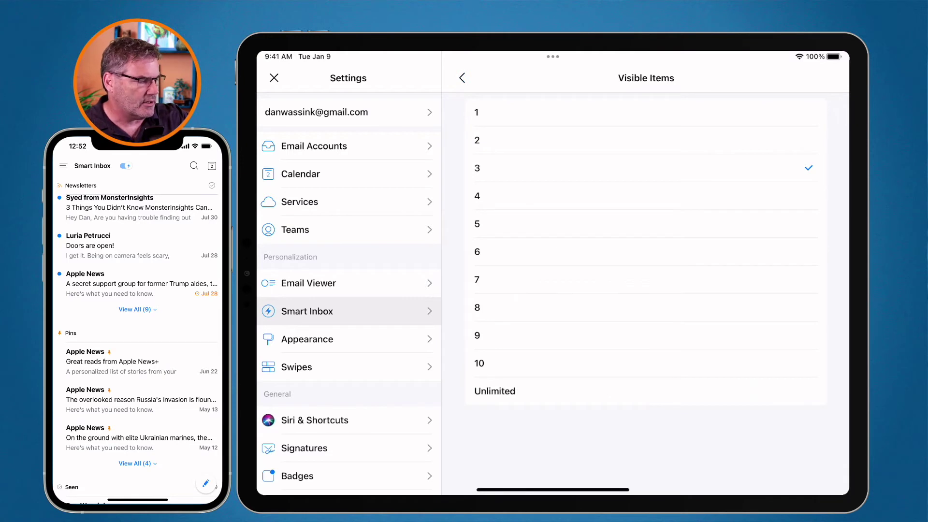
click(462, 77)
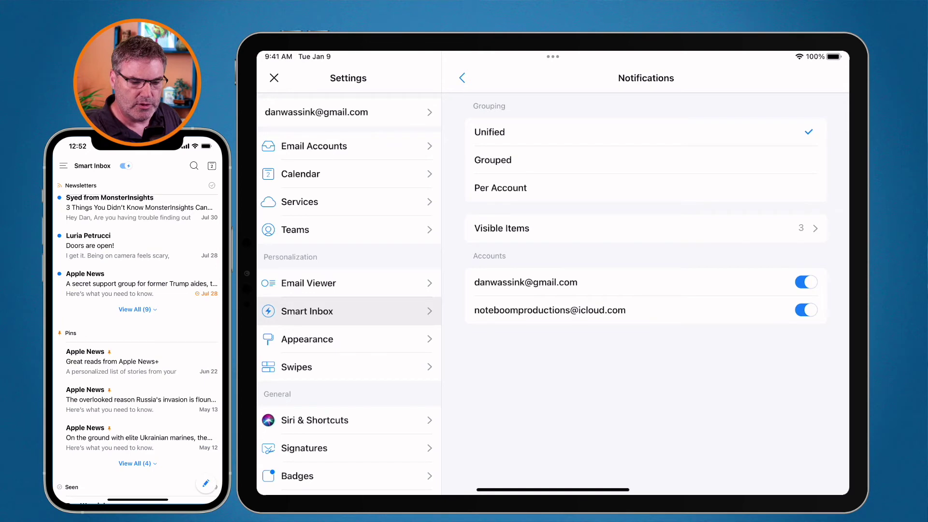
On the iPhone, open the Smart Inbox settings to see its card options
click(63, 166)
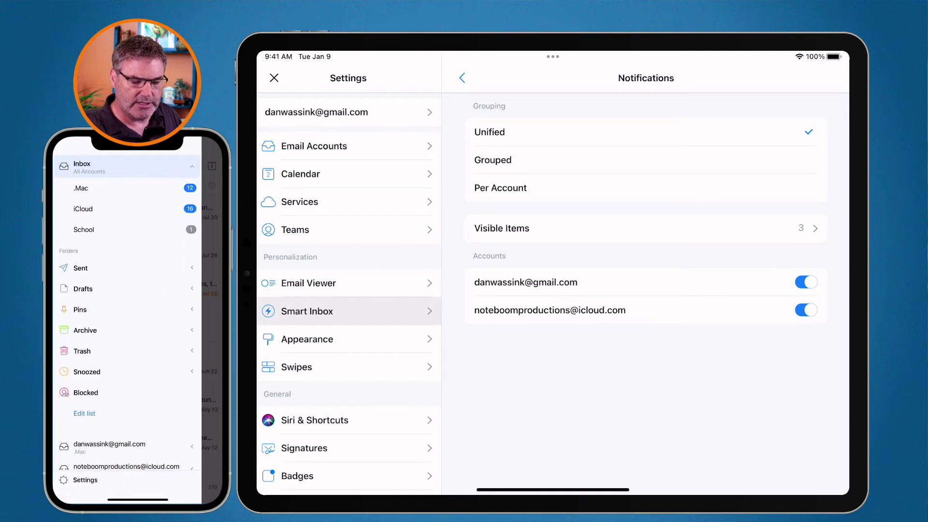
click(85, 480)
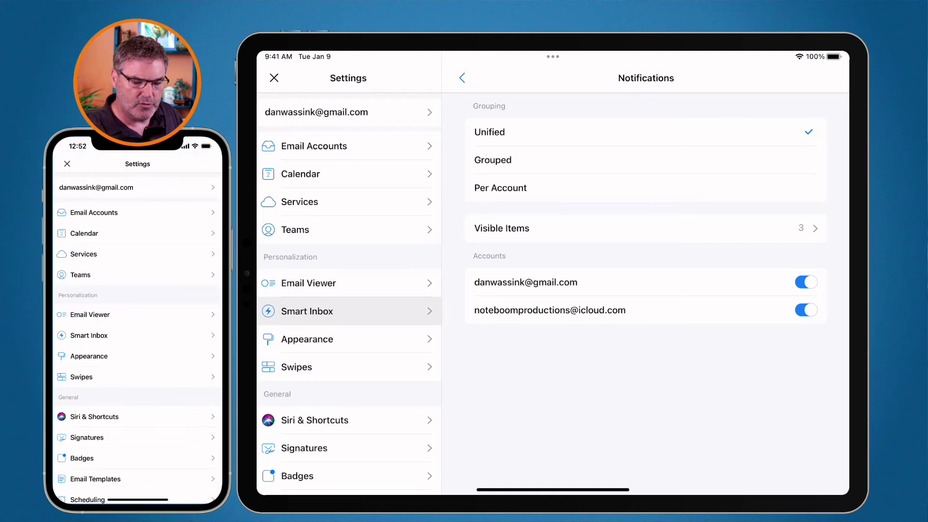
click(89, 334)
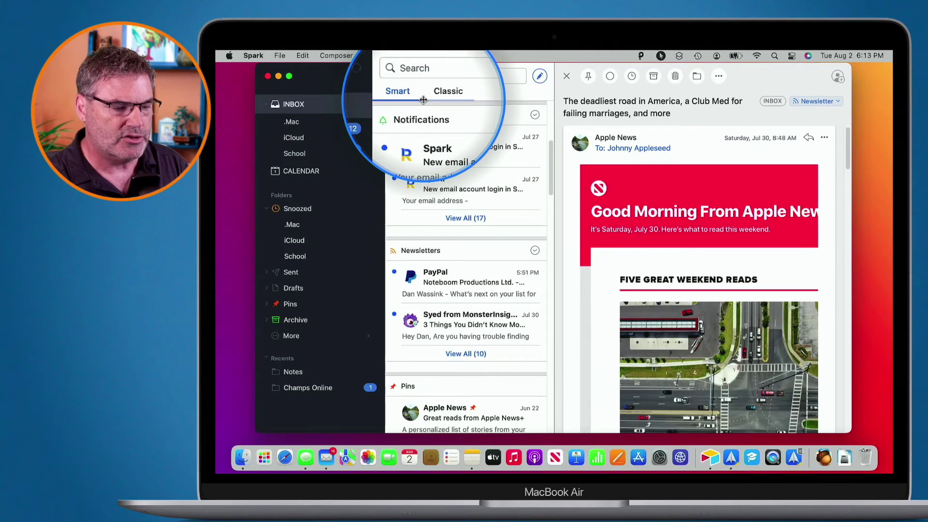
On the Mac, view the inbox in Classic mode, and return it to the Smart view
click(439, 94)
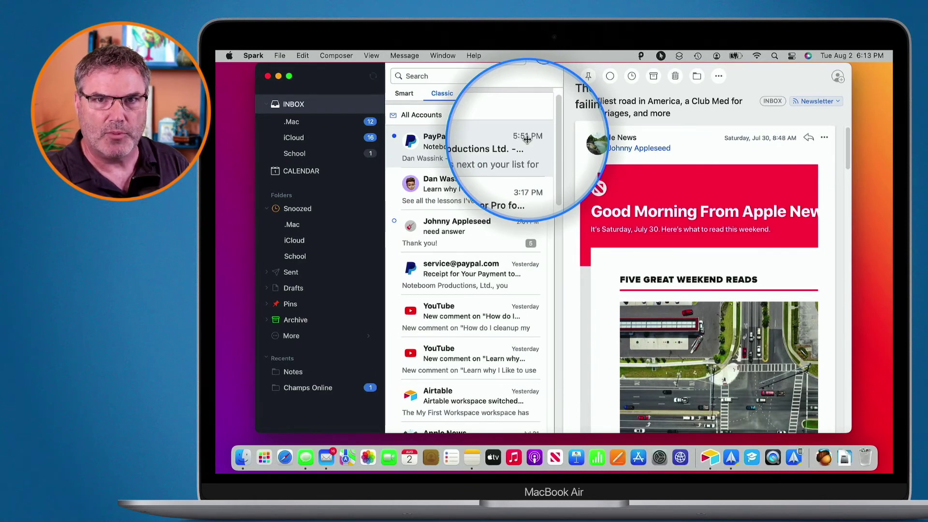
click(403, 94)
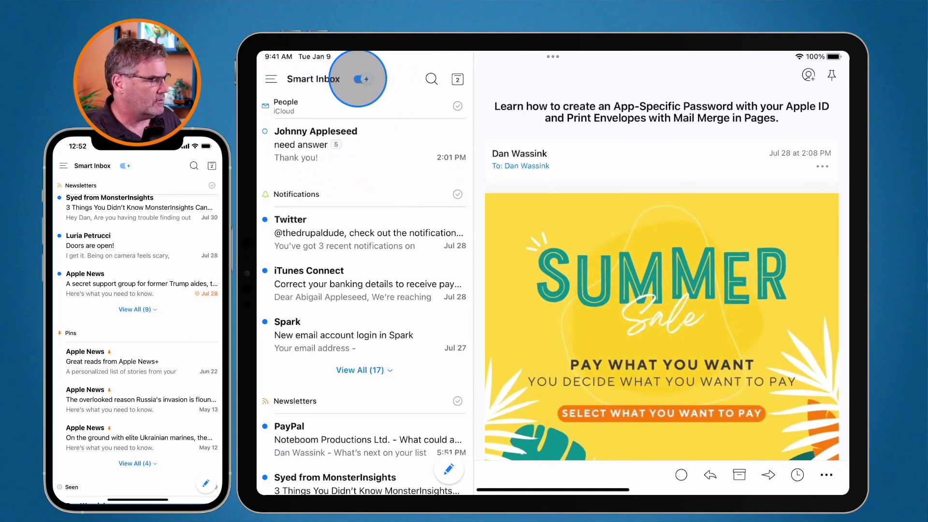
Turn Smart Inbox off and back on for the iPad inbox, and switch it off on the iPhone
click(360, 77)
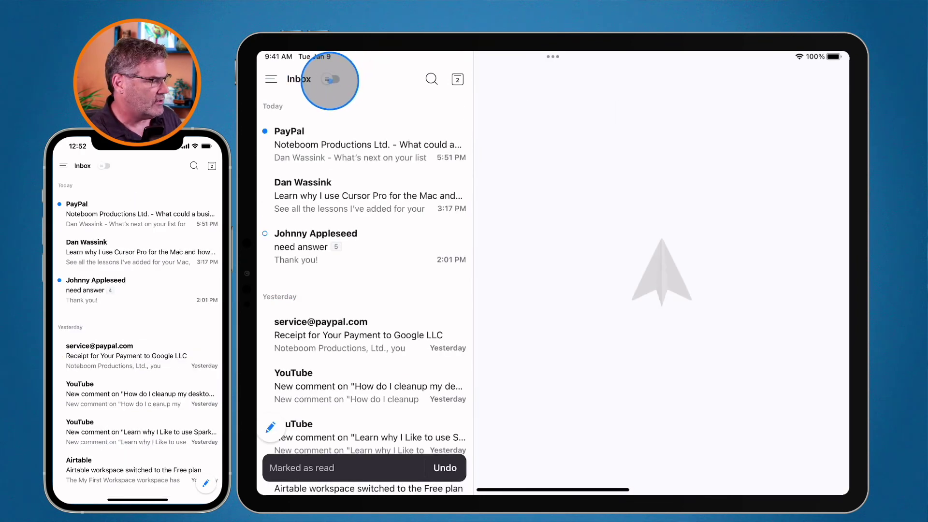
click(333, 79)
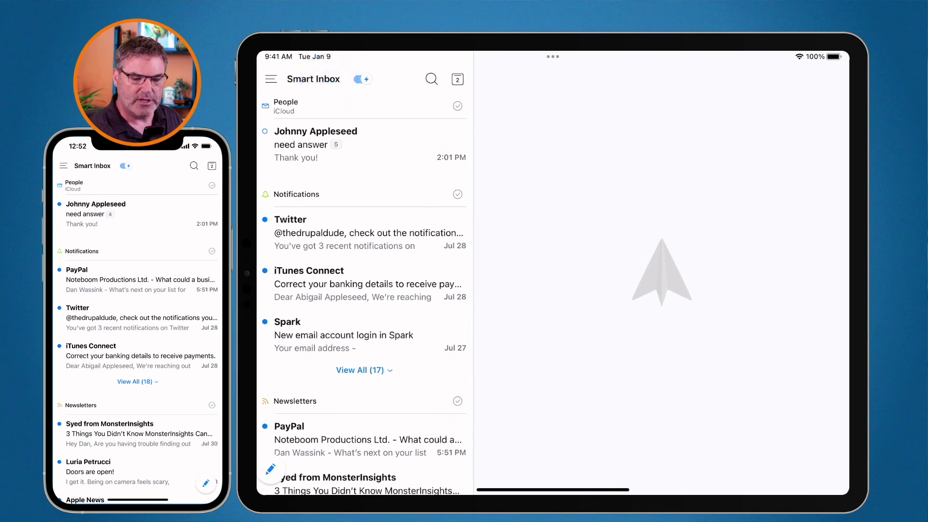
click(125, 166)
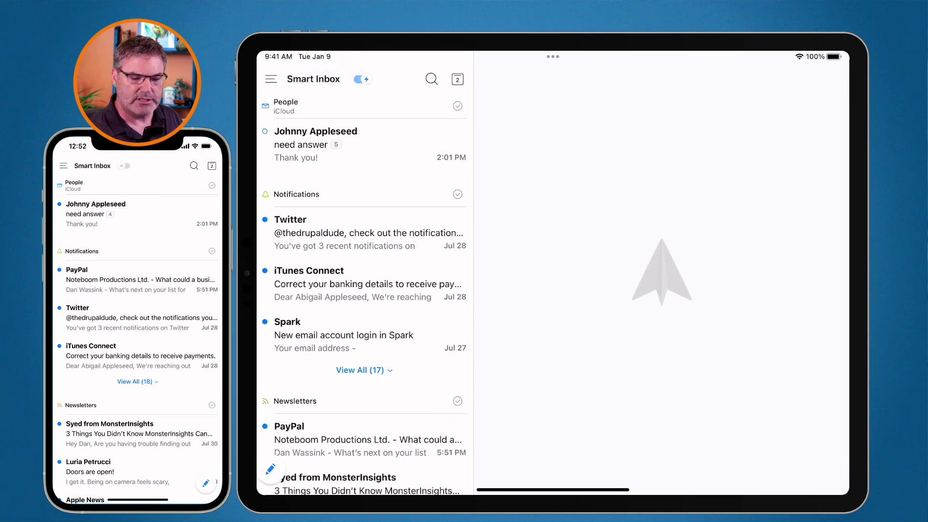